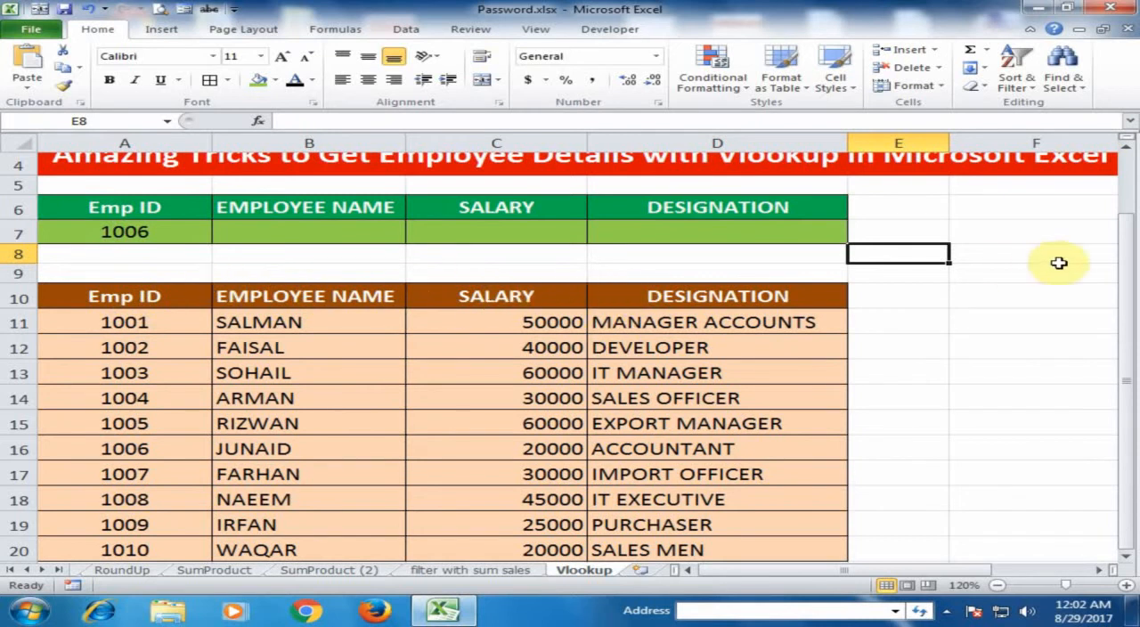
pyautogui.moveTo(1127, 261); pyautogui.dragTo(1124, 223)
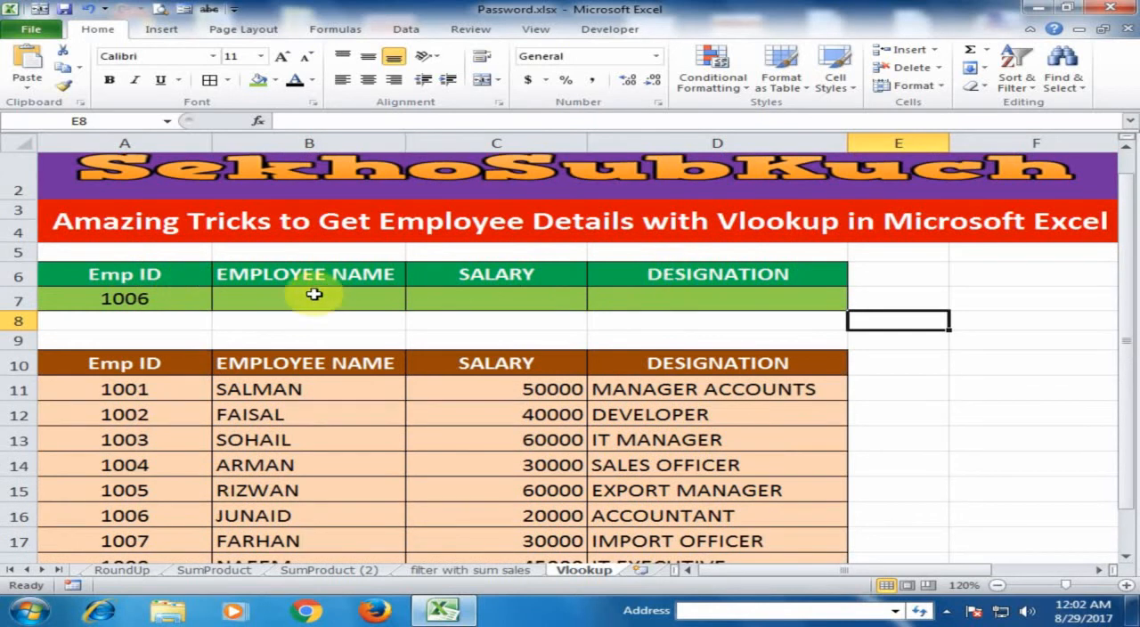
pyautogui.click(144, 301)
pyautogui.click(270, 296)
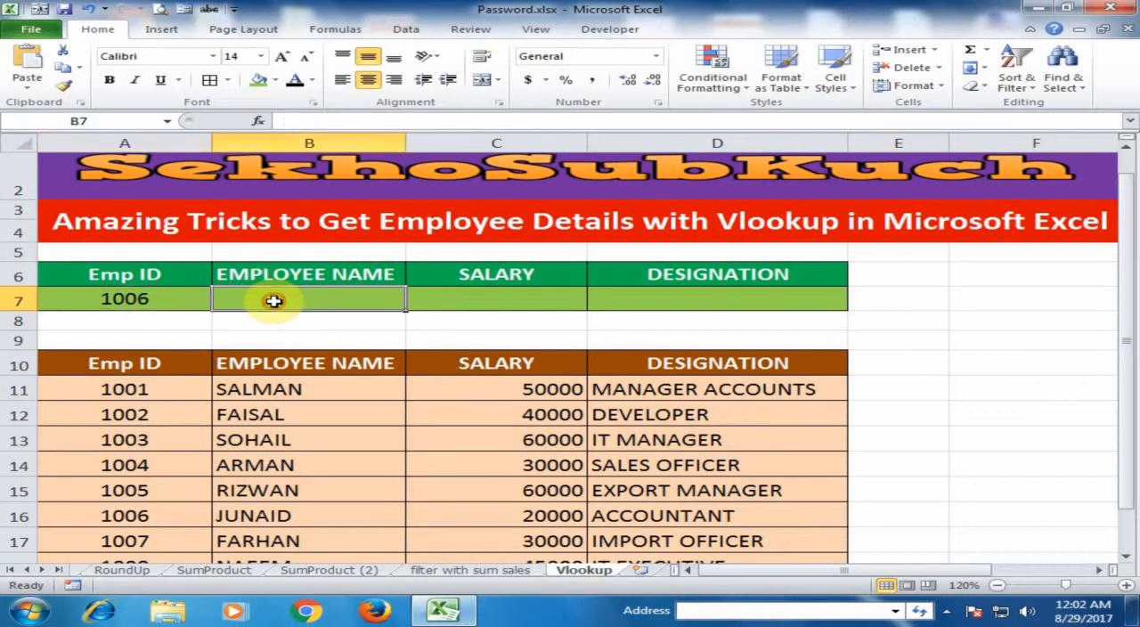
pyautogui.click(458, 301)
pyautogui.click(669, 299)
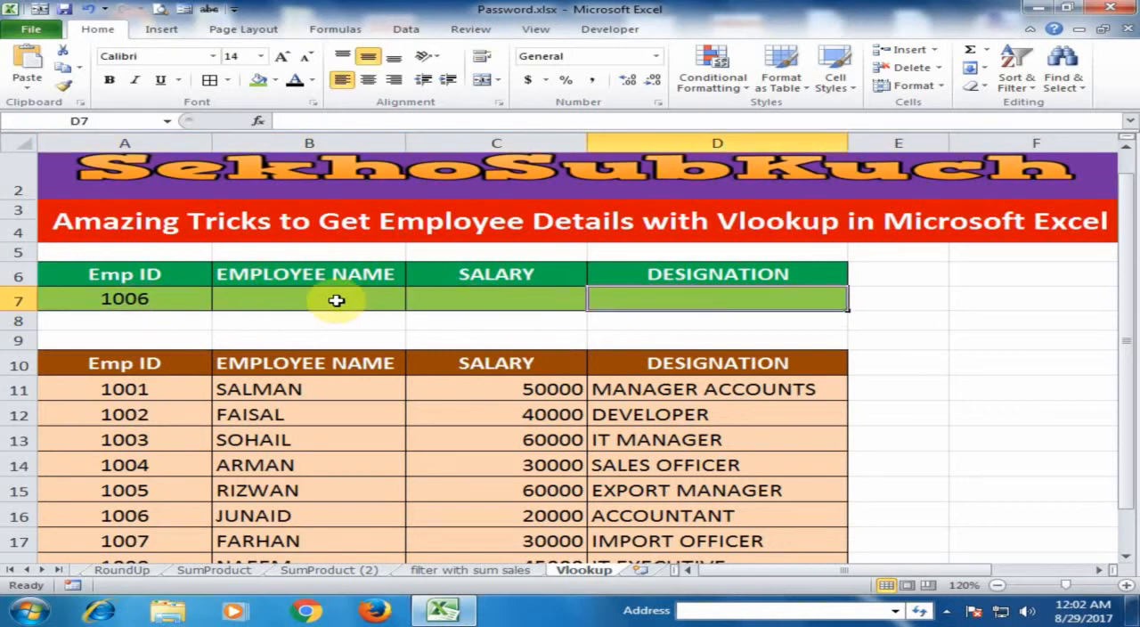
# - Begin a VLOOKUP formula in B7 with the Emp ID cell as the absolute lookup value $A$7
pyautogui.click(283, 302)
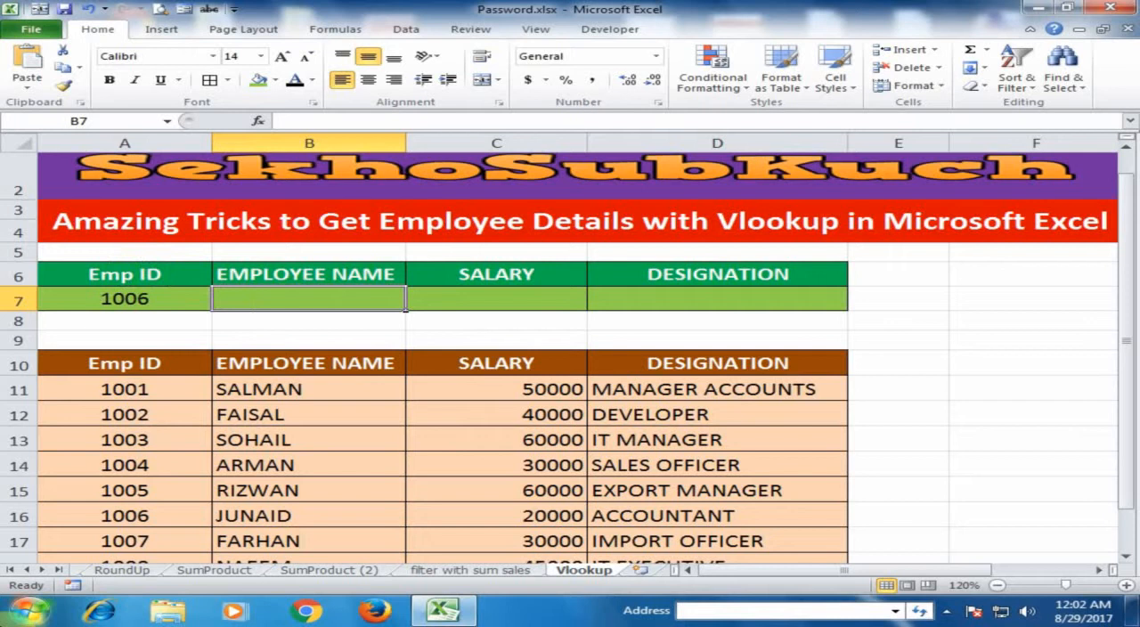
pyautogui.write('=')
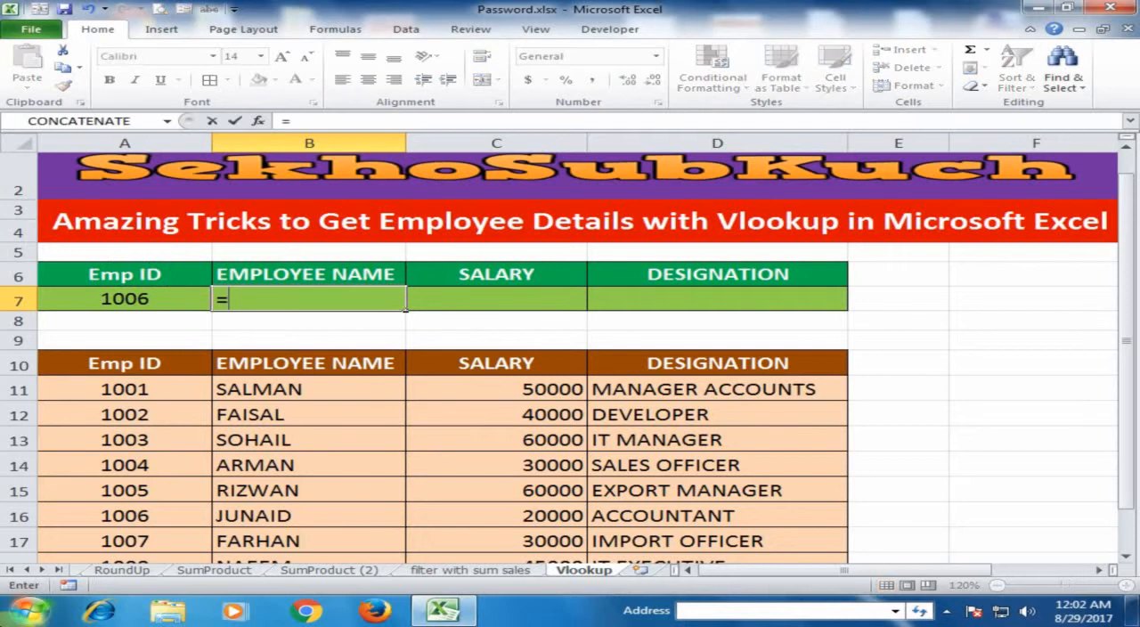
pyautogui.write('VLO')
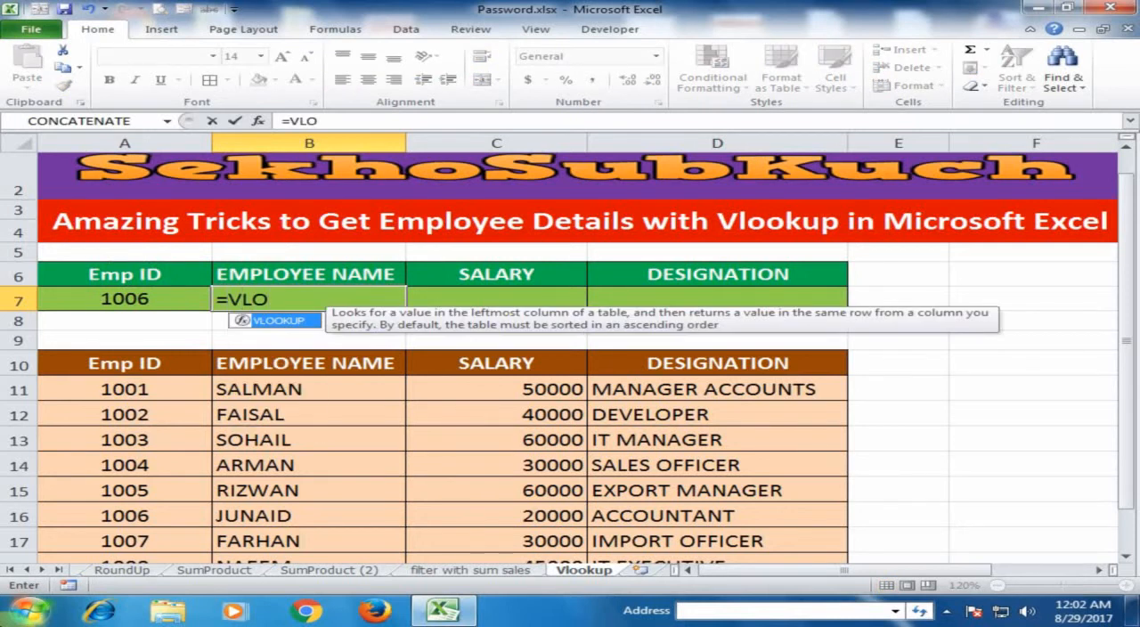
pyautogui.press('Tab')
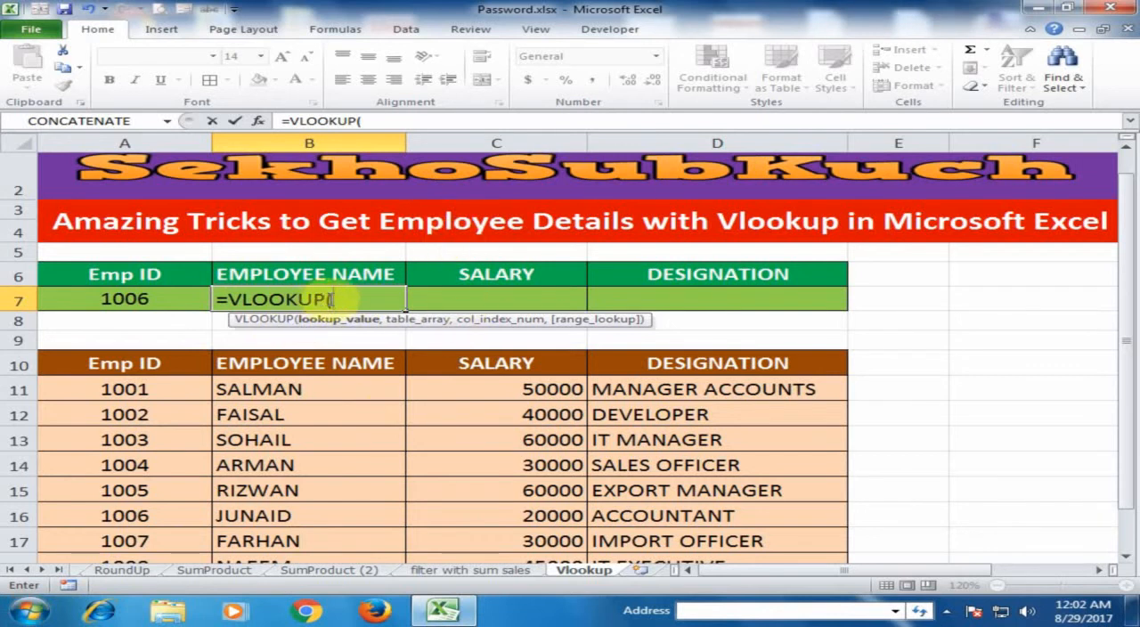
pyautogui.click(142, 300)
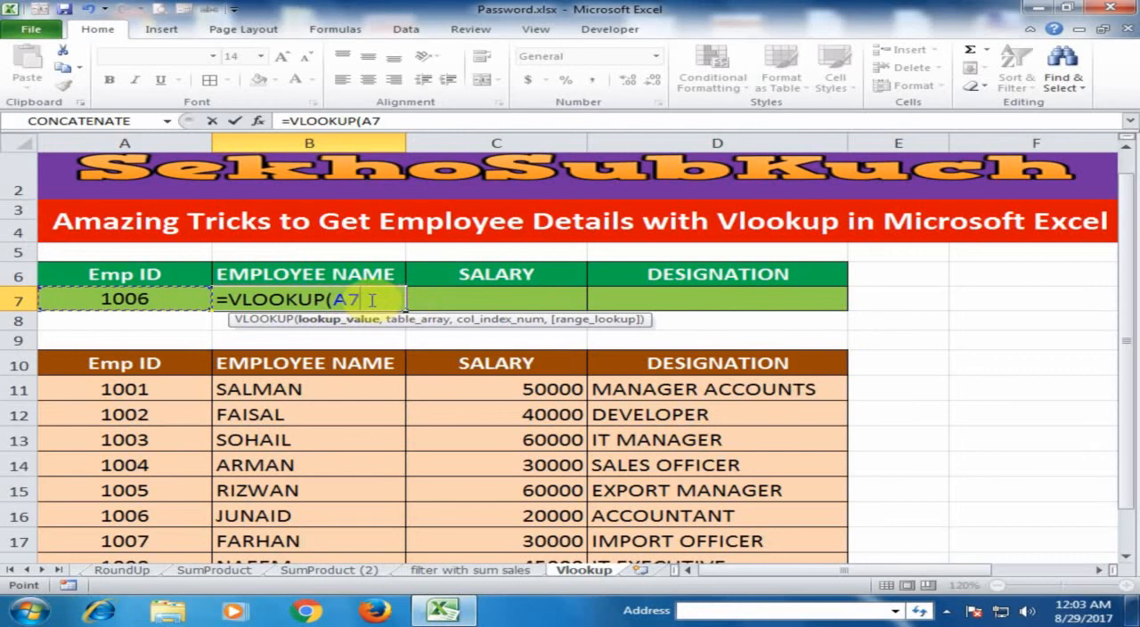
pyautogui.press('F4')
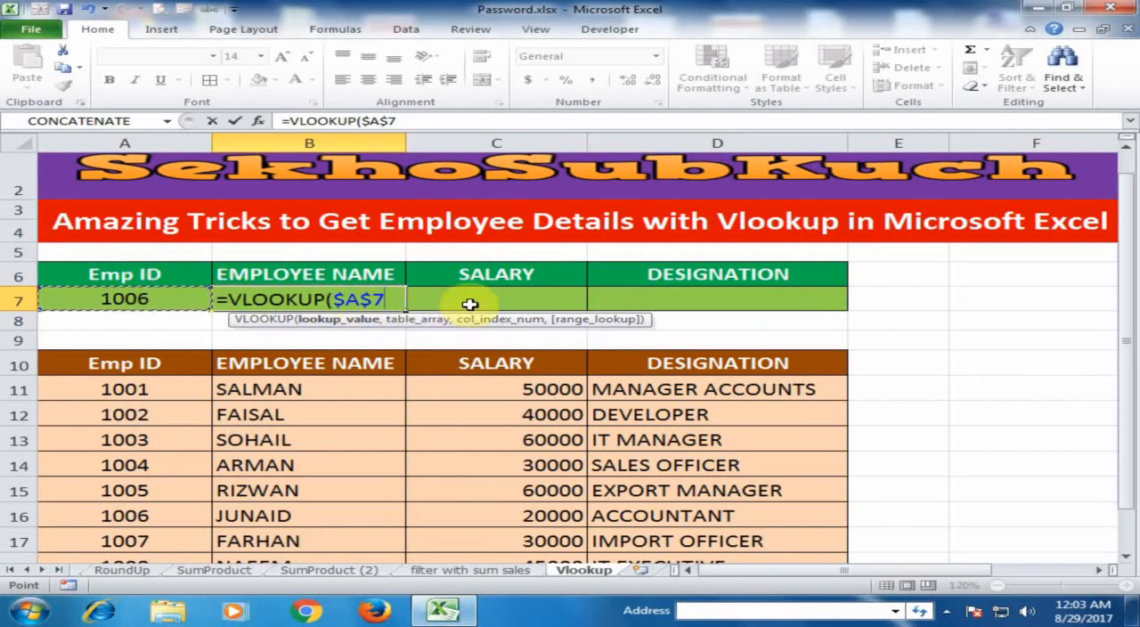
pyautogui.write(',')
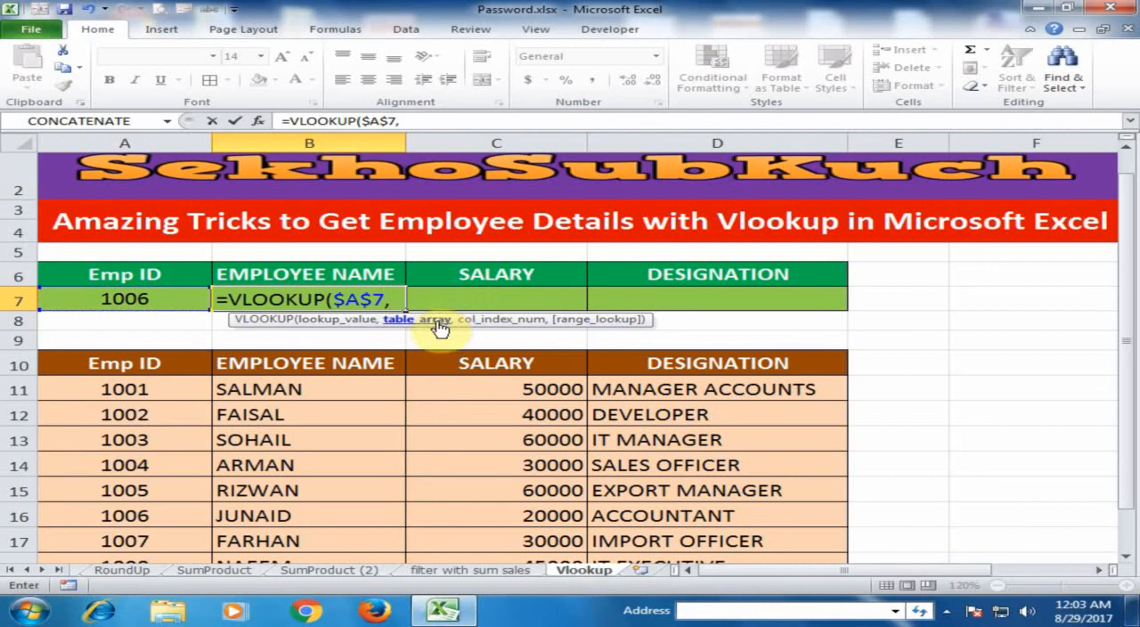
# - Set the formula's table array to the employee table including its headers, as the absolute range $A$10:$D$20
pyautogui.moveTo(1129, 331); pyautogui.dragTo(1130, 365)
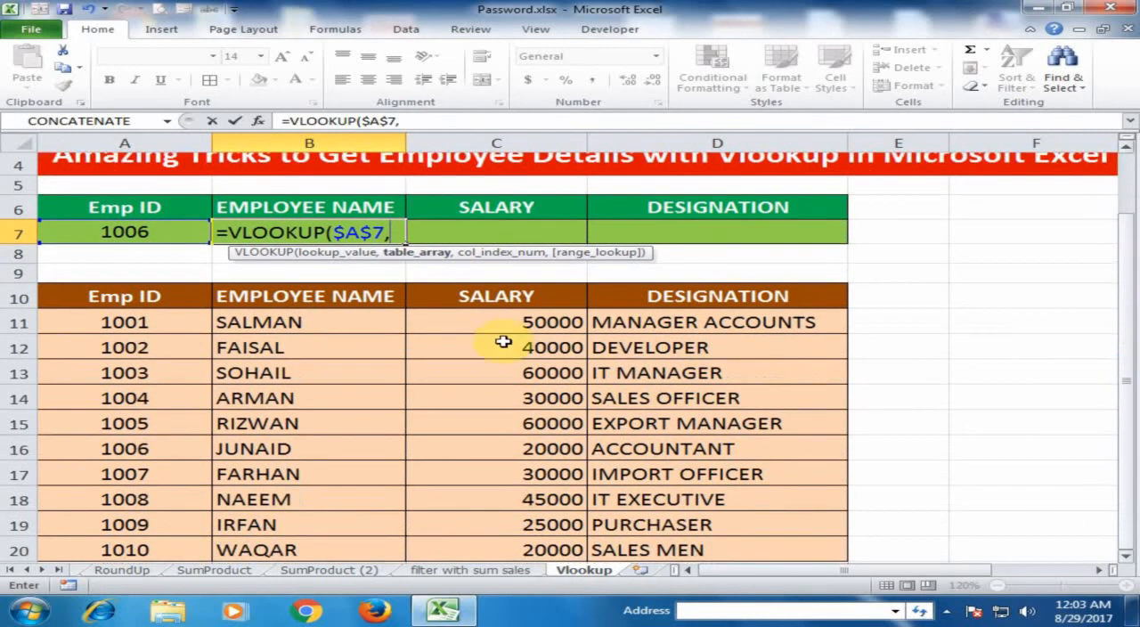
pyautogui.moveTo(155, 298); pyautogui.dragTo(700, 553)
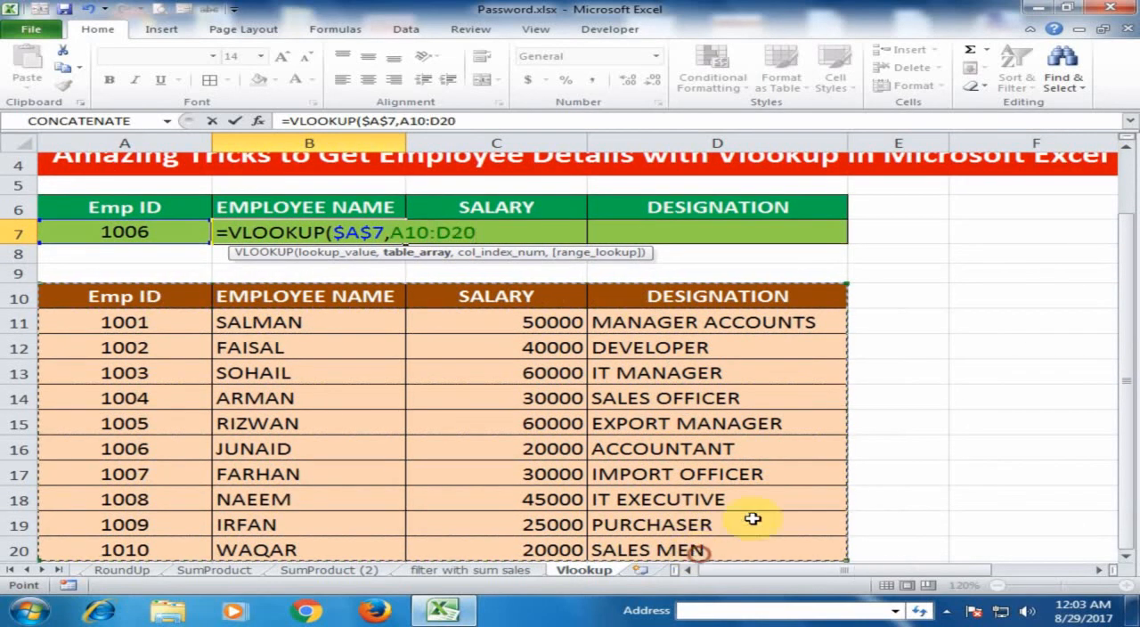
pyautogui.moveTo(1126, 440); pyautogui.dragTo(1132, 338)
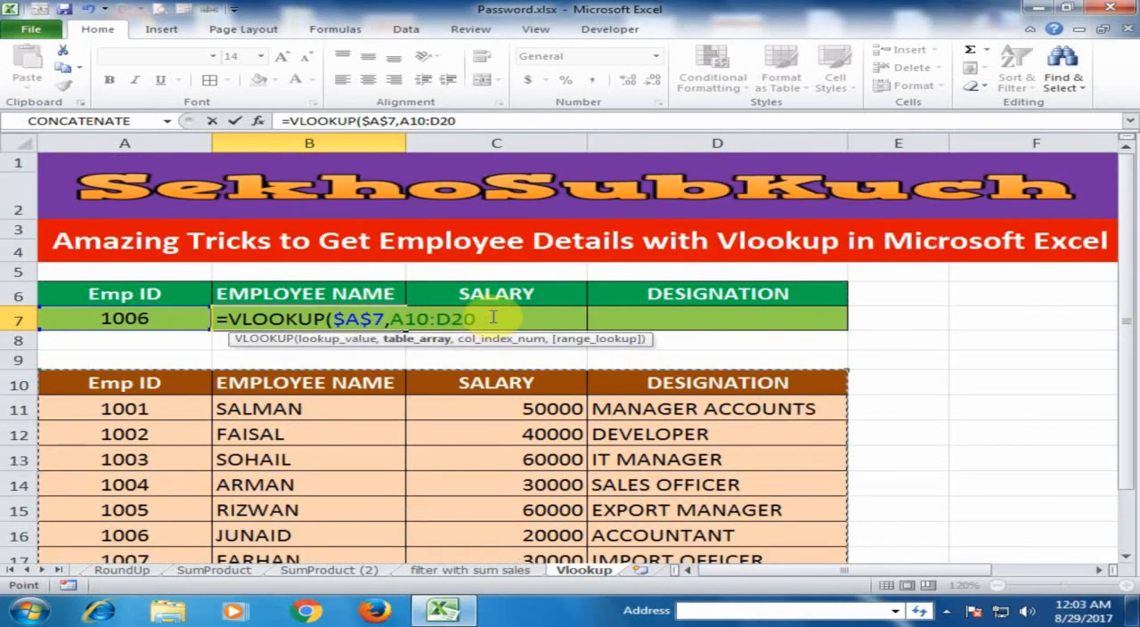
pyautogui.press('F4')
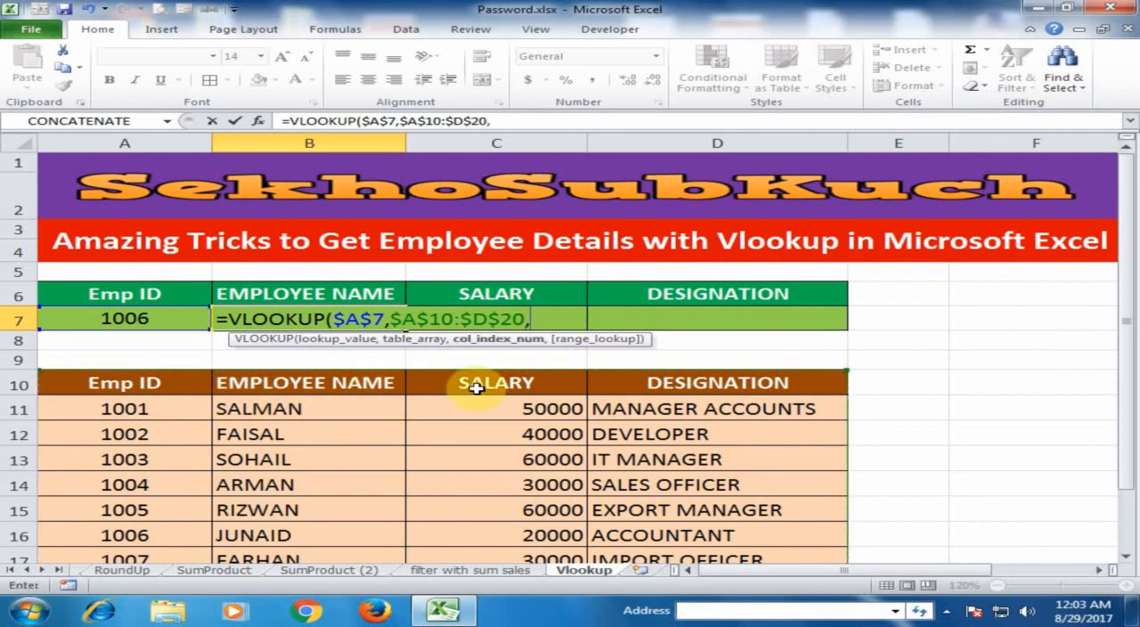
# - Complete the B7 formula with column index 2 and FALSE for an exact match
pyautogui.write(',')
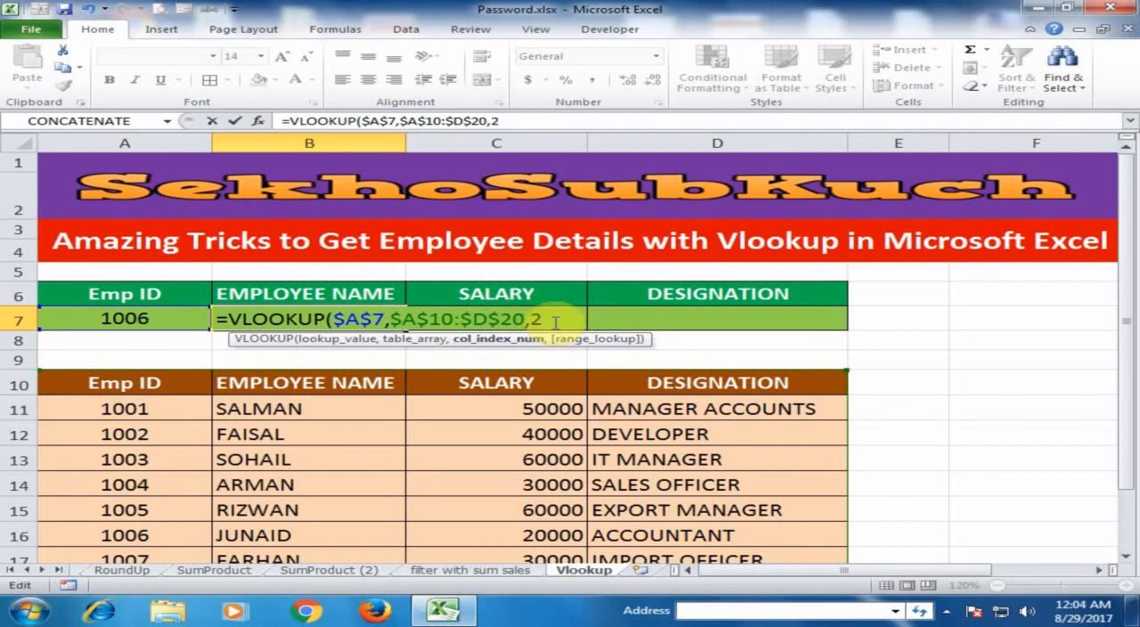
pyautogui.write(',')
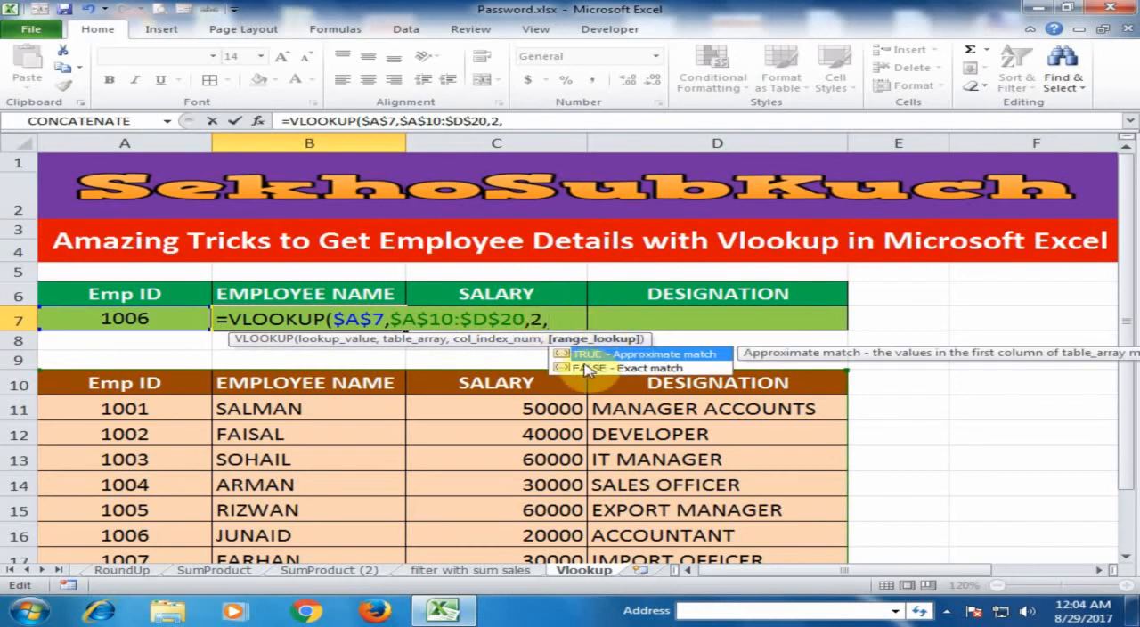
pyautogui.doubleClick(650, 369)
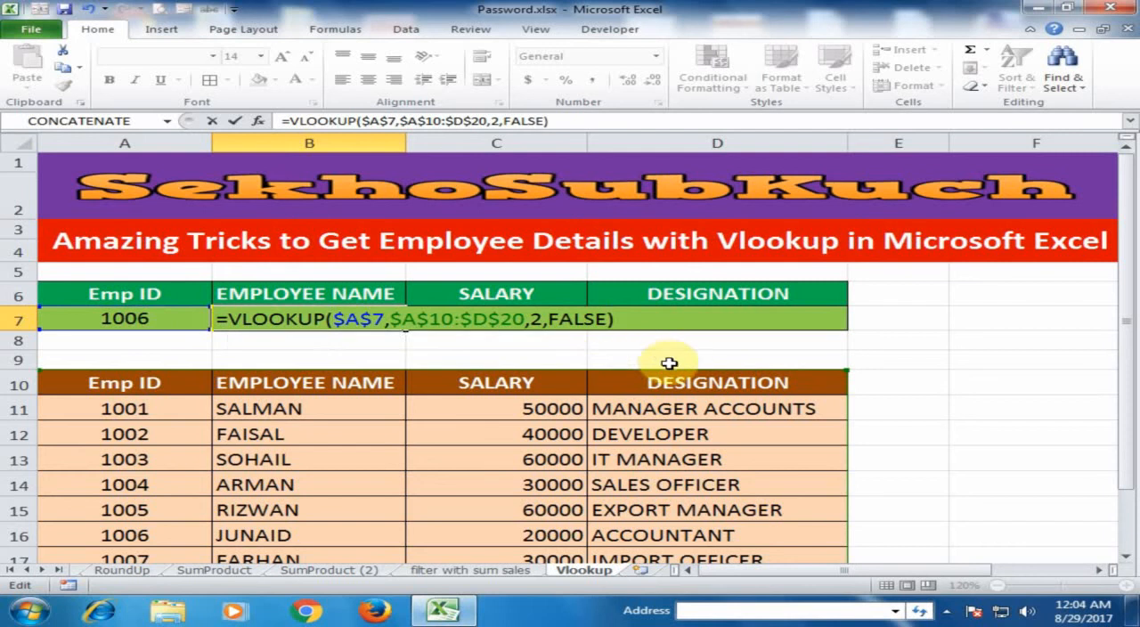
pyautogui.press('Return')
# - Check the returned name against row 16 and copy the B7 formula across to C7:D7
pyautogui.click(341, 322)
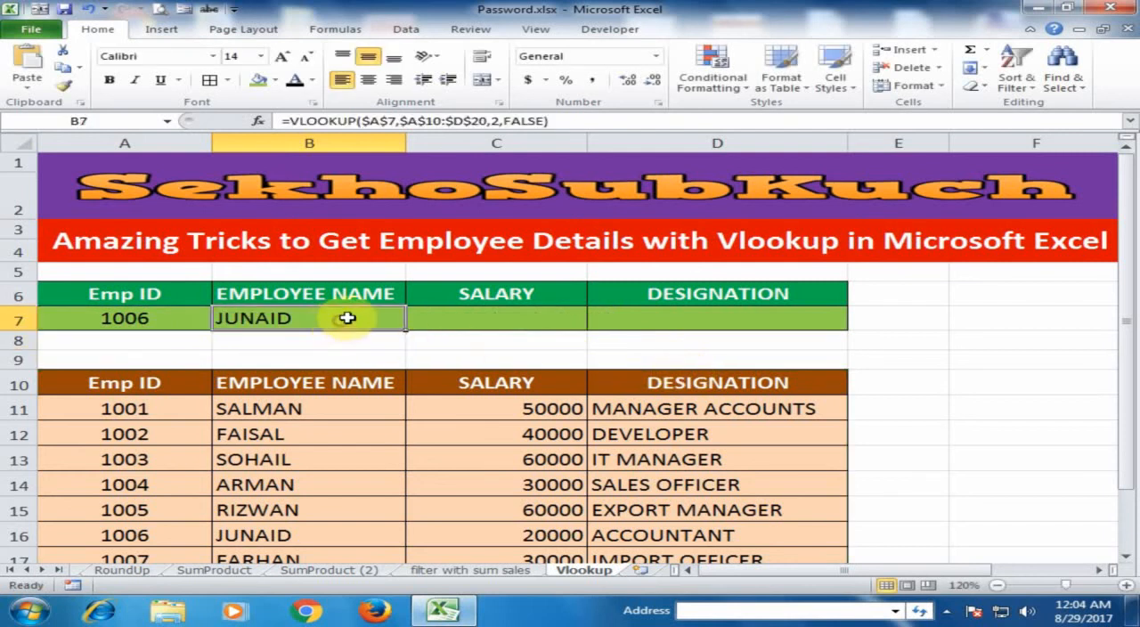
pyautogui.click(172, 533)
pyautogui.click(224, 534)
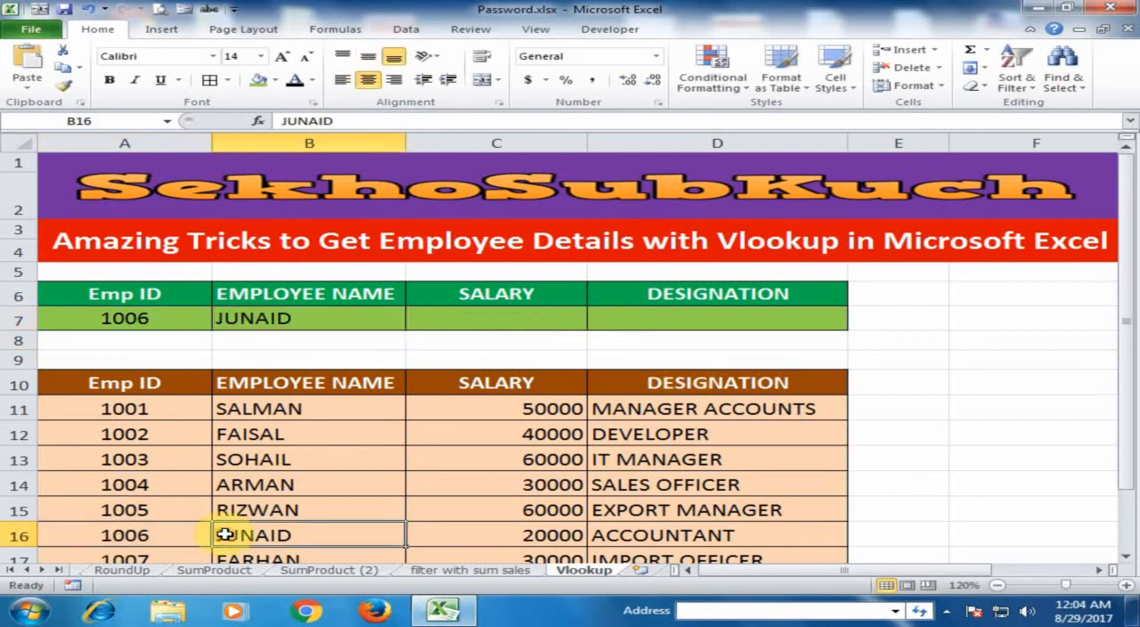
pyautogui.click(303, 320)
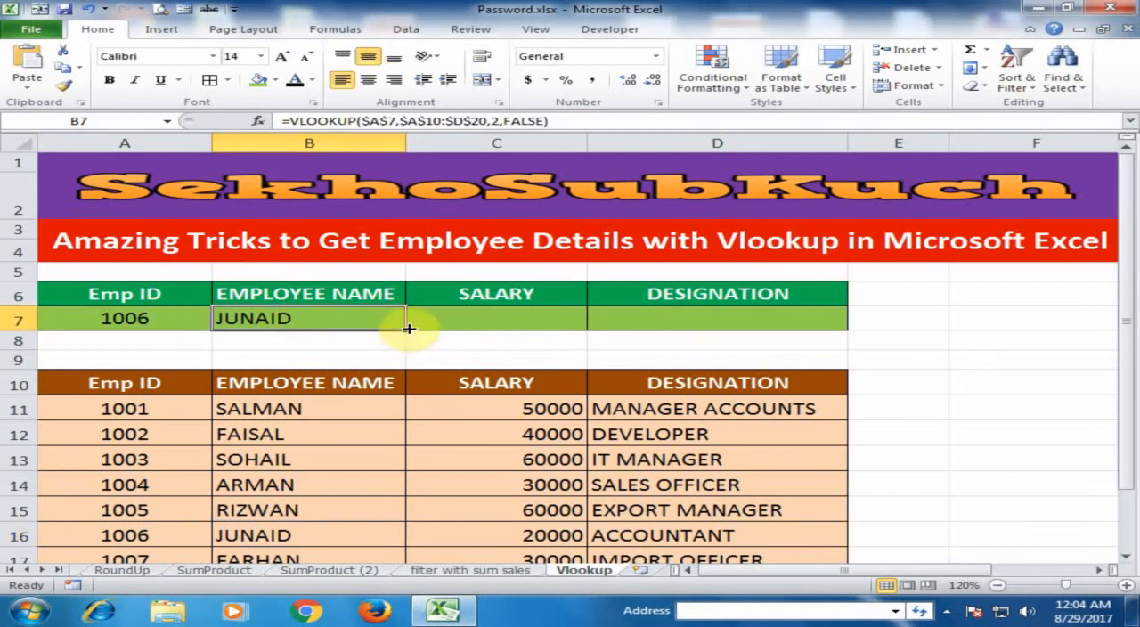
pyautogui.moveTo(409, 332); pyautogui.dragTo(791, 331)
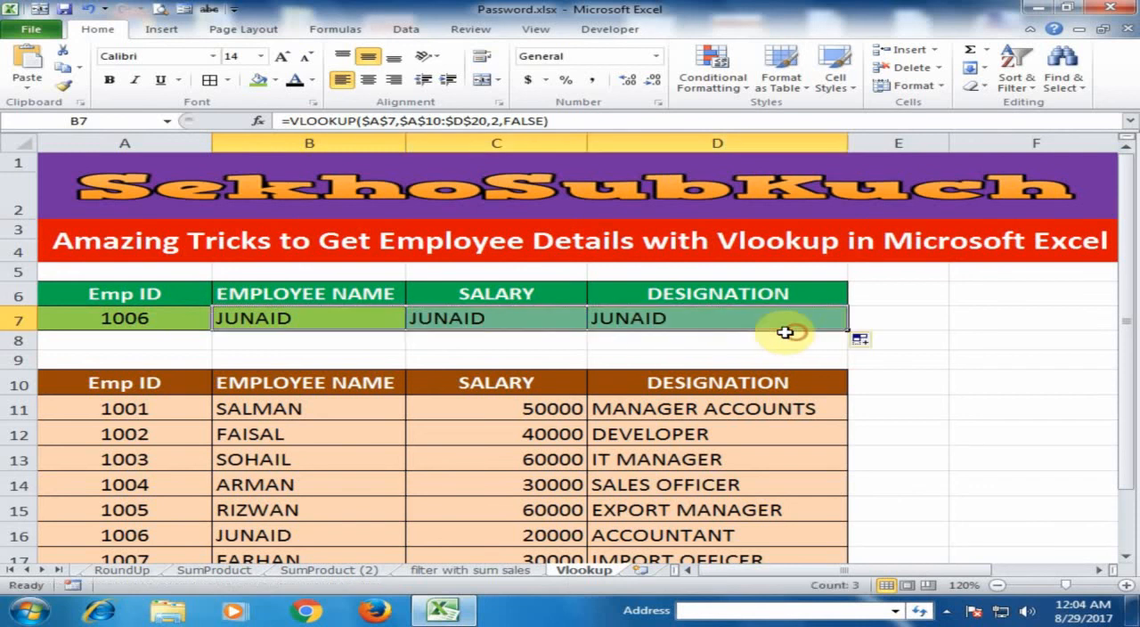
# - Change the column index in the C7 salary formula to 3 and right-align the cell
pyautogui.click(499, 316)
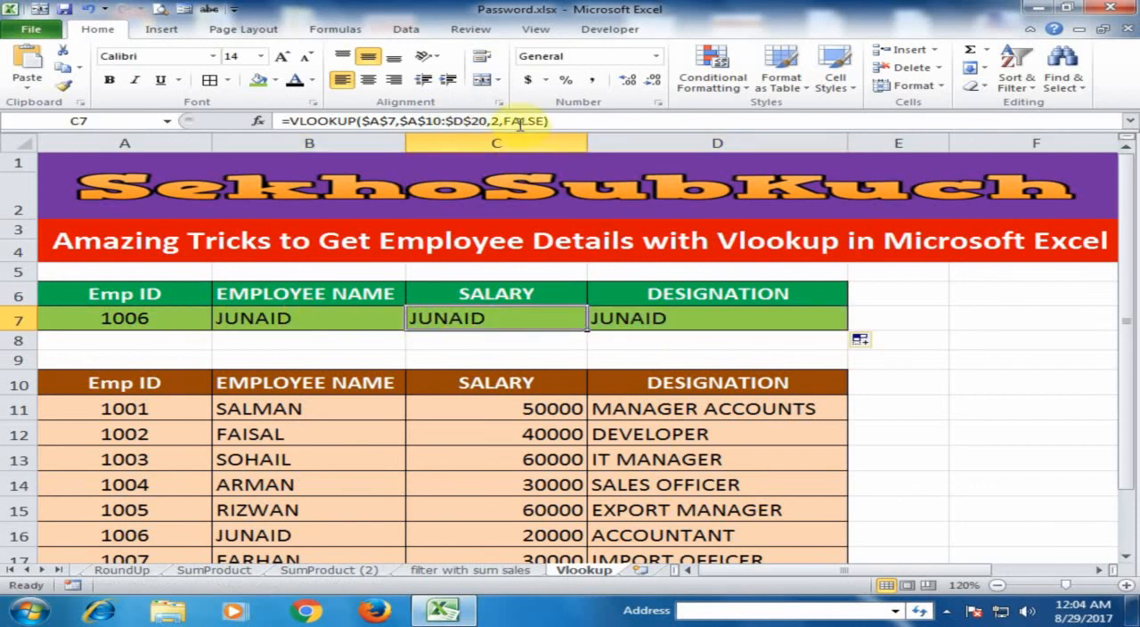
pyautogui.doubleClick(516, 322)
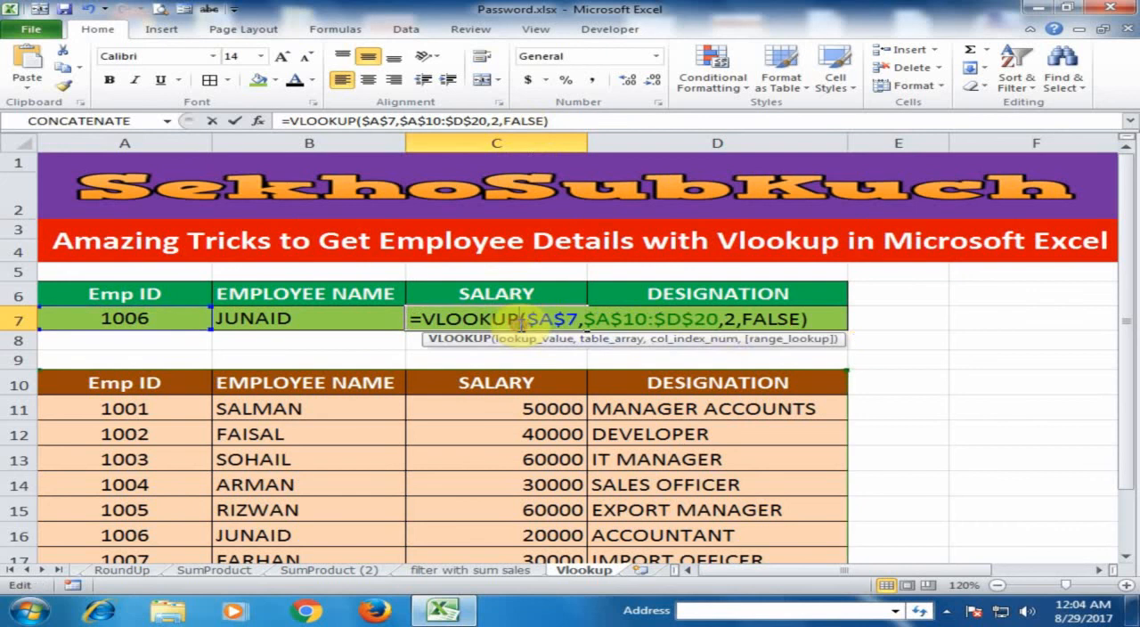
pyautogui.doubleClick(728, 319)
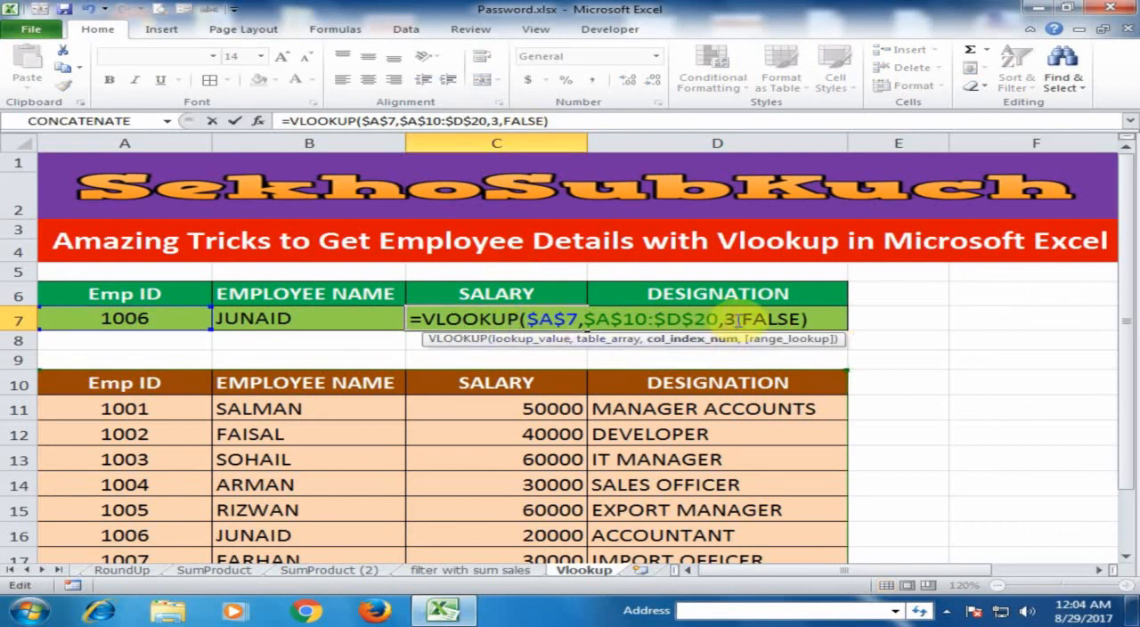
pyautogui.write('3')
pyautogui.press('Return')
pyautogui.click(518, 313)
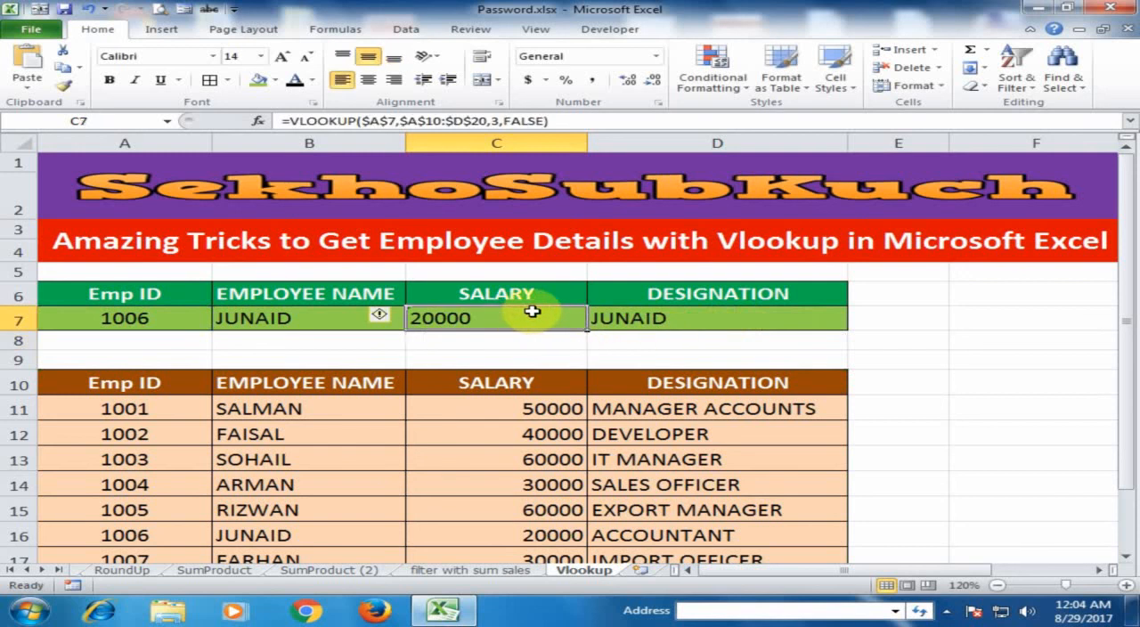
pyautogui.click(395, 81)
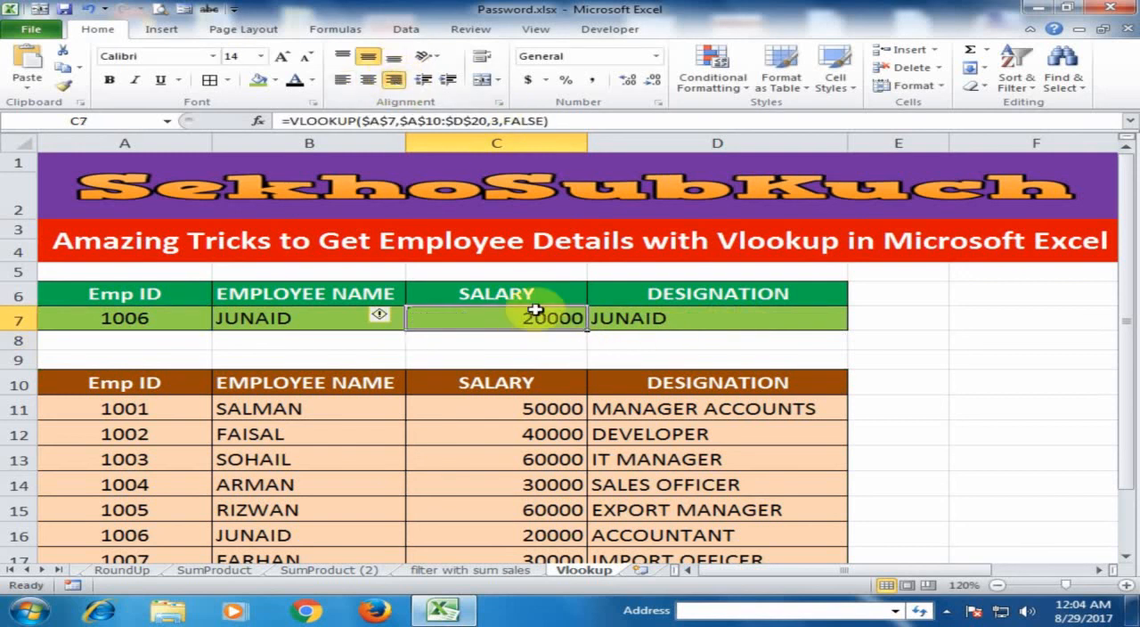
# - Change the column index in the D7 designation formula to 4 and compare the looked-up details with row 16
pyautogui.click(661, 319)
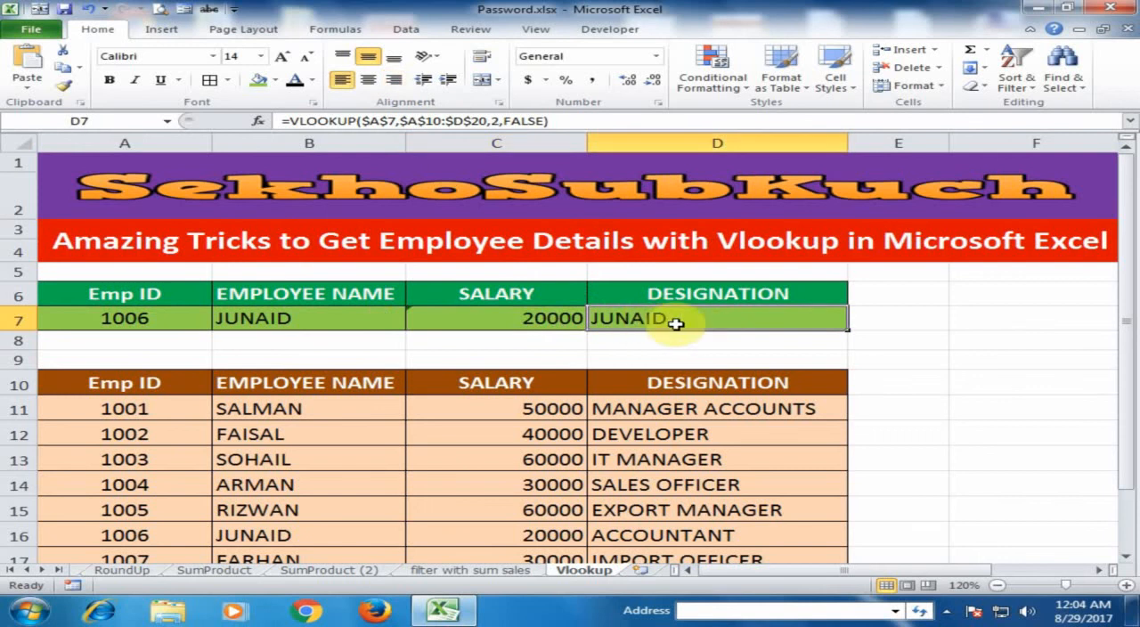
pyautogui.doubleClick(677, 321)
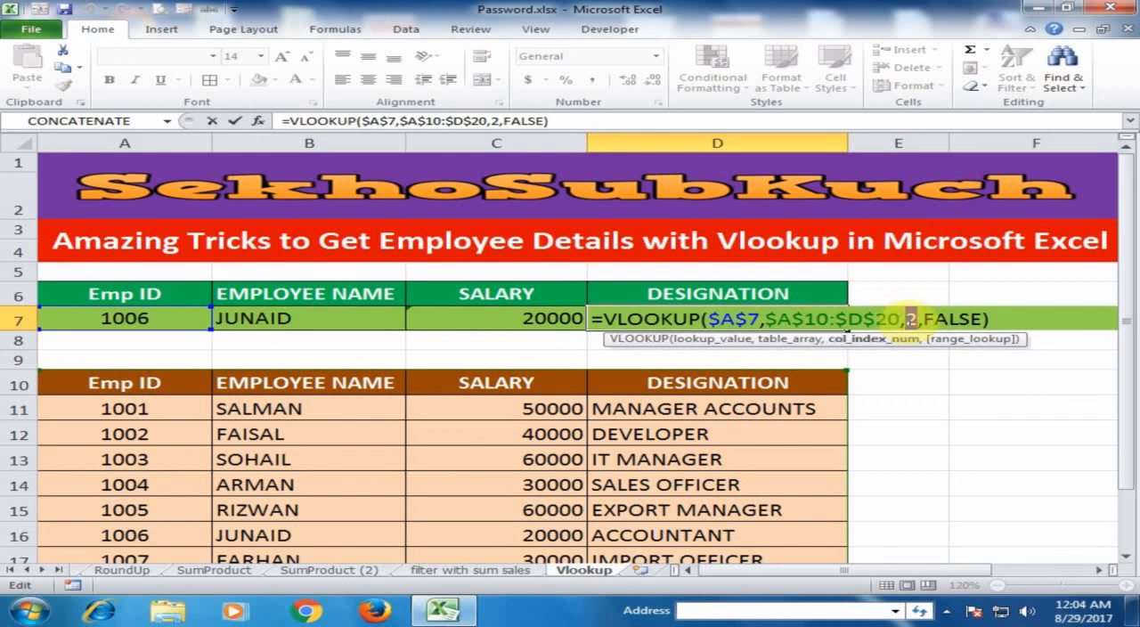
pyautogui.press('Return')
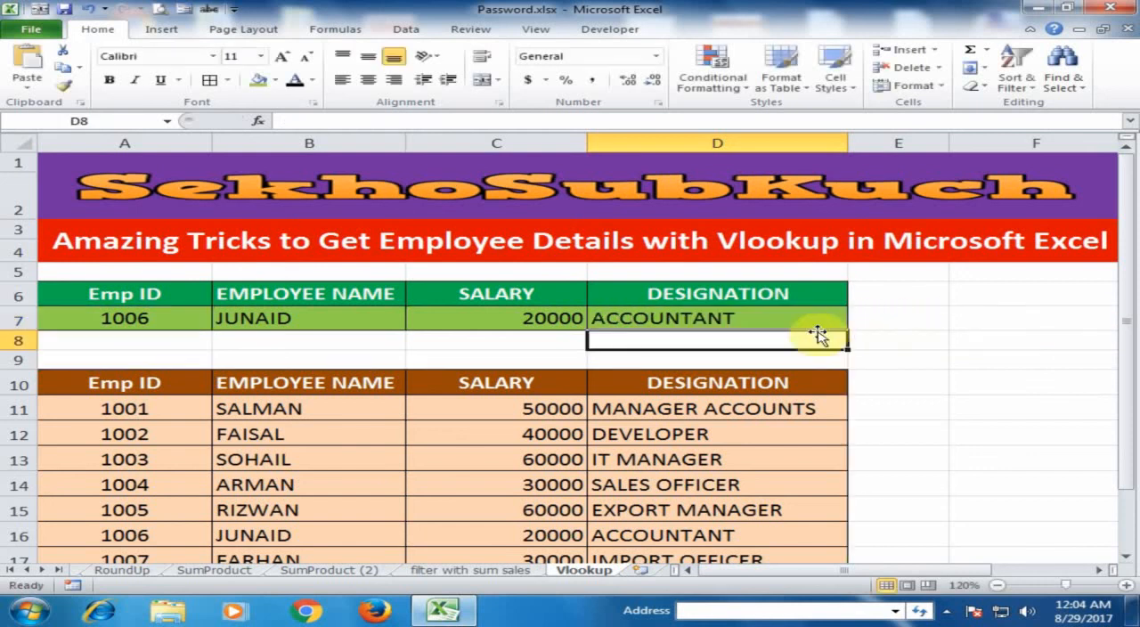
pyautogui.click(729, 319)
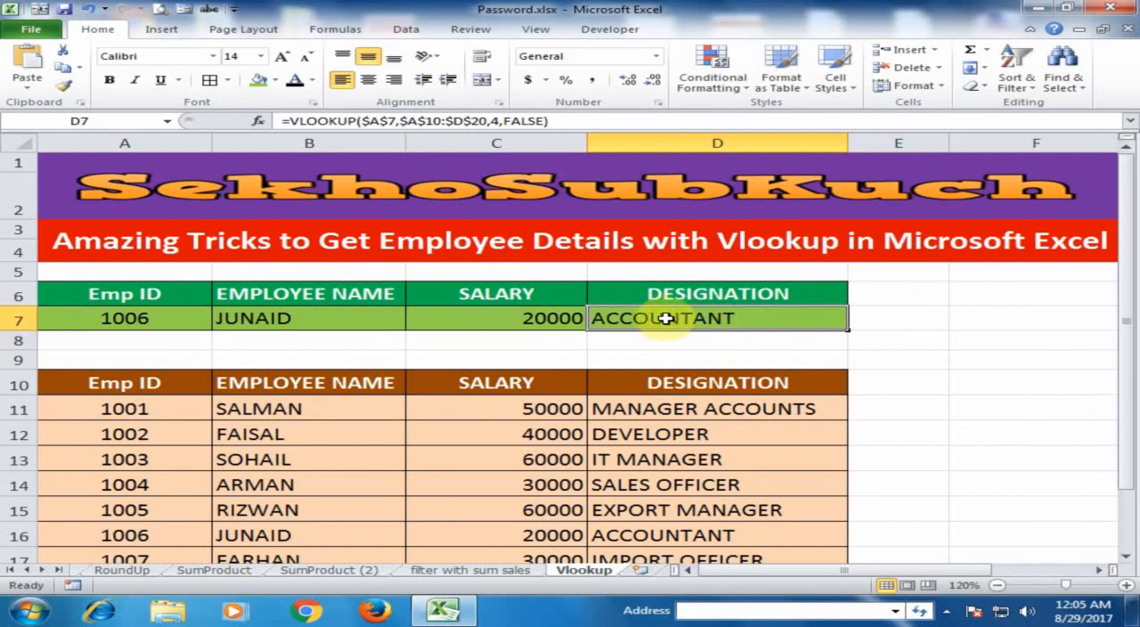
pyautogui.click(292, 534)
pyautogui.click(520, 532)
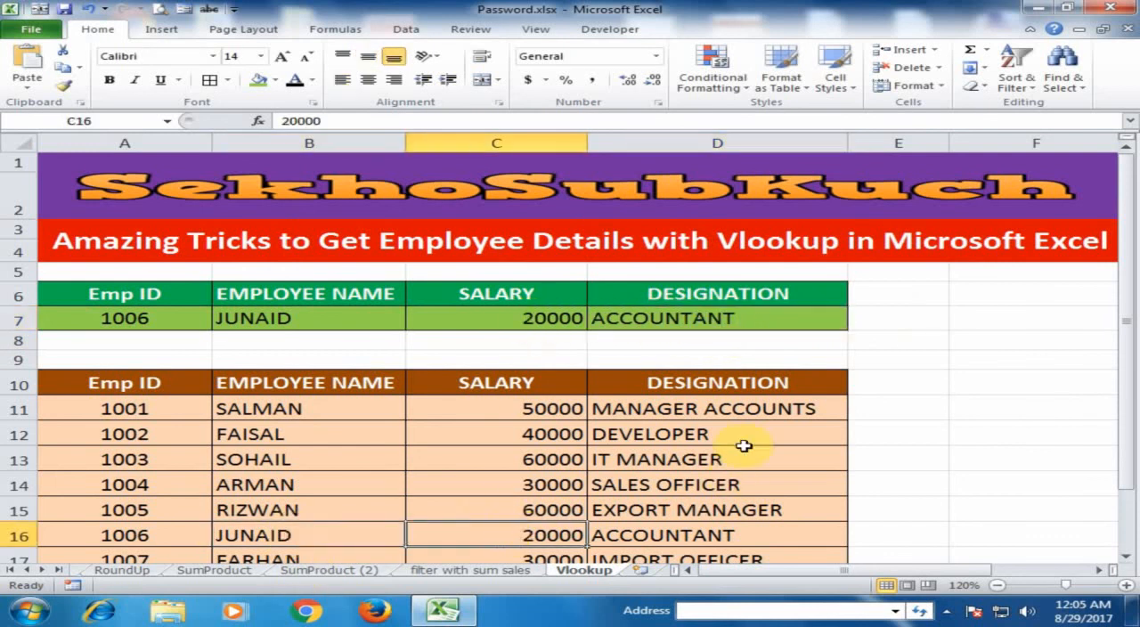
pyautogui.click(693, 534)
# - Test the lookup by entering row 13's employee ID in A7 and compare the details with that row
pyautogui.click(184, 317)
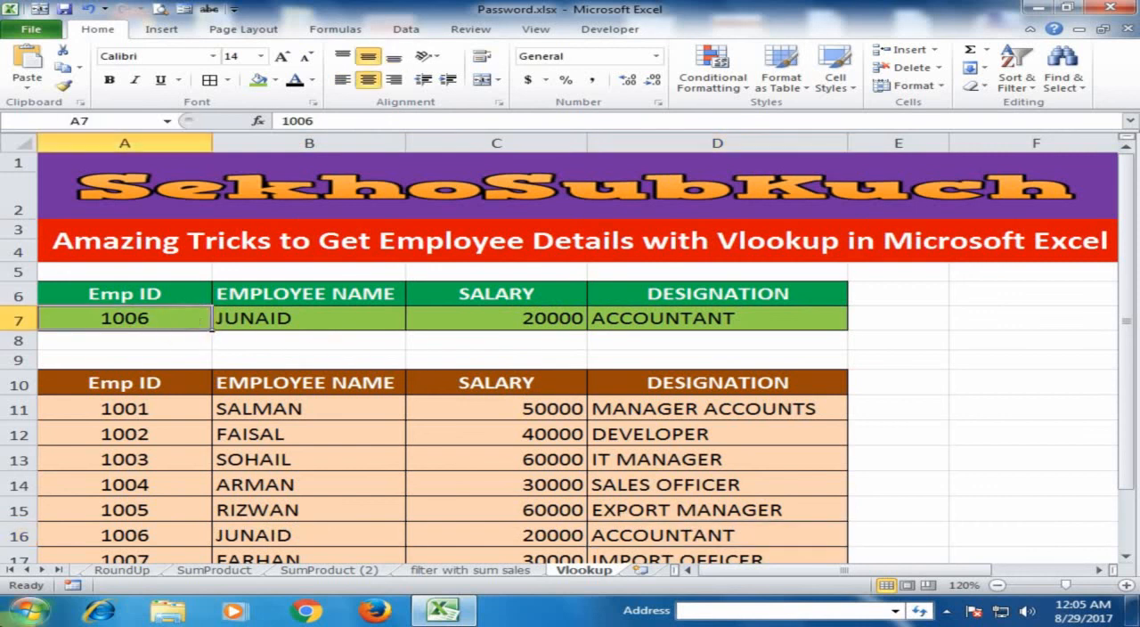
pyautogui.write('1')
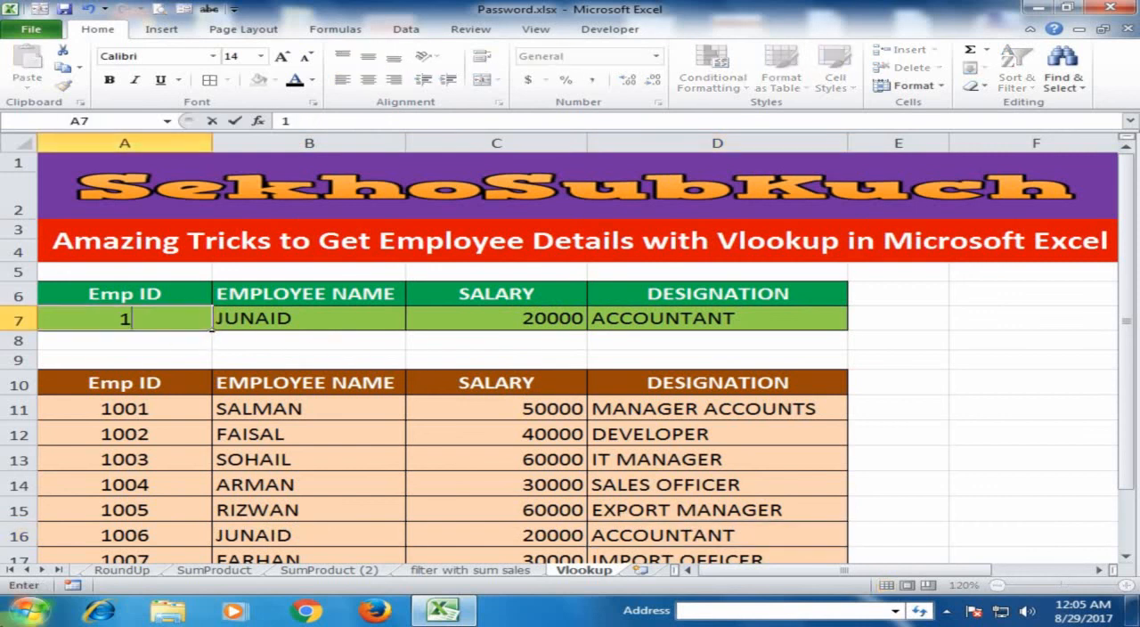
pyautogui.press('Return')
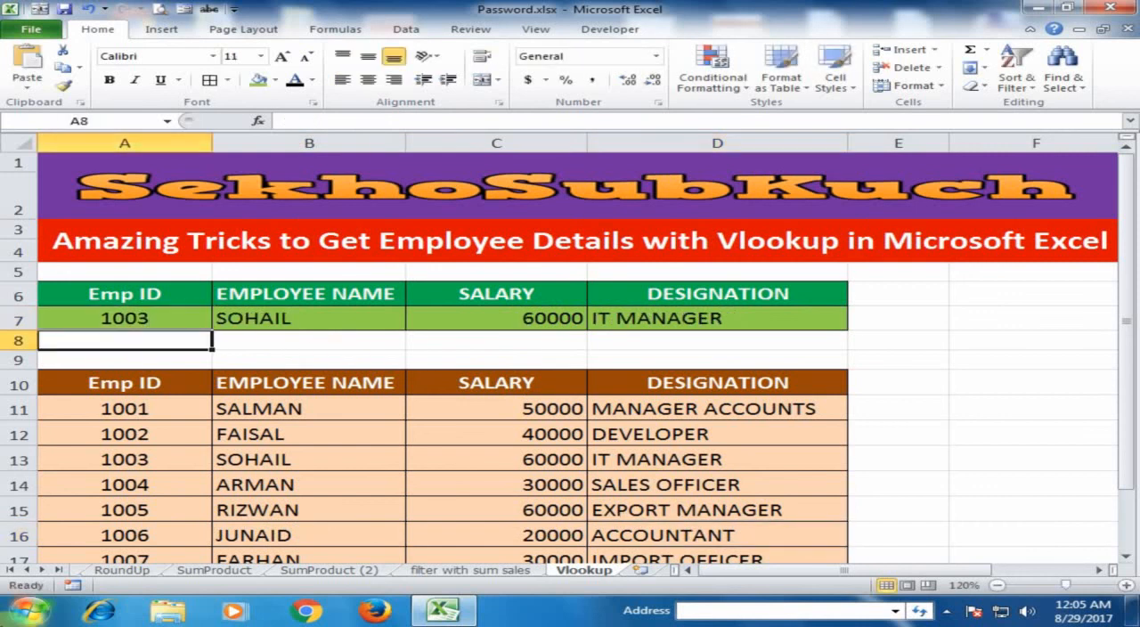
pyautogui.click(170, 457)
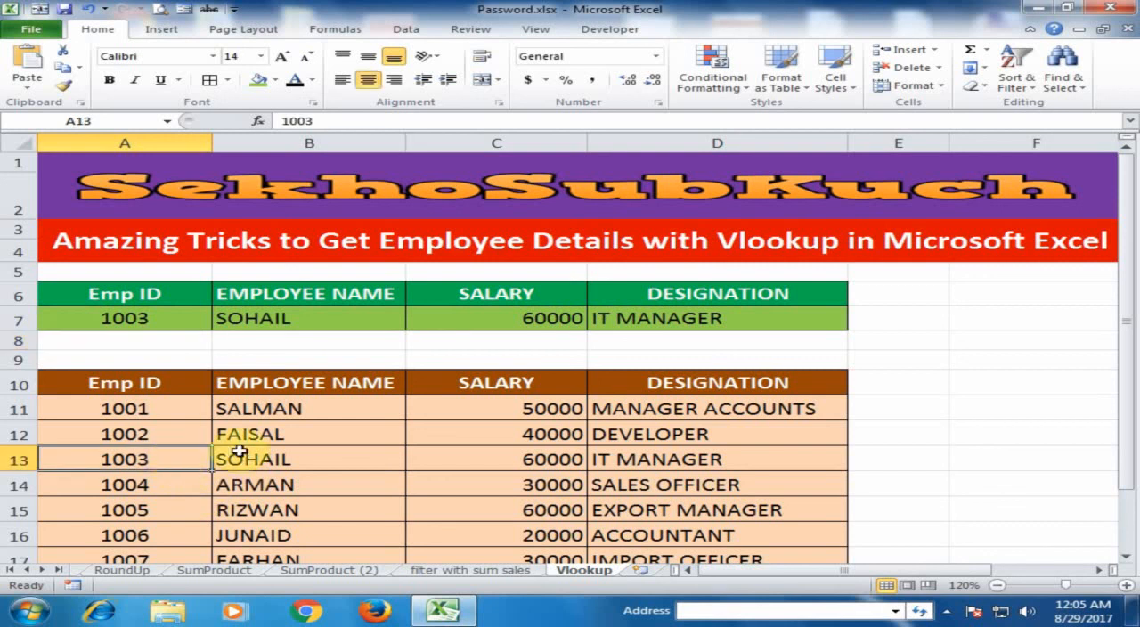
pyautogui.click(280, 456)
pyautogui.click(492, 458)
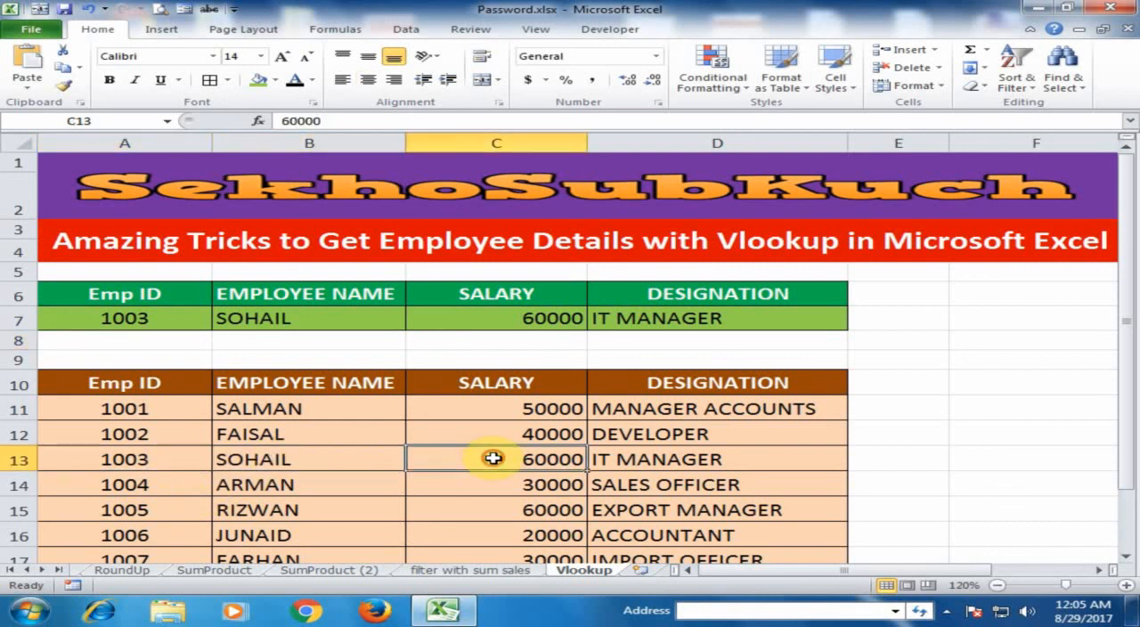
pyautogui.click(666, 458)
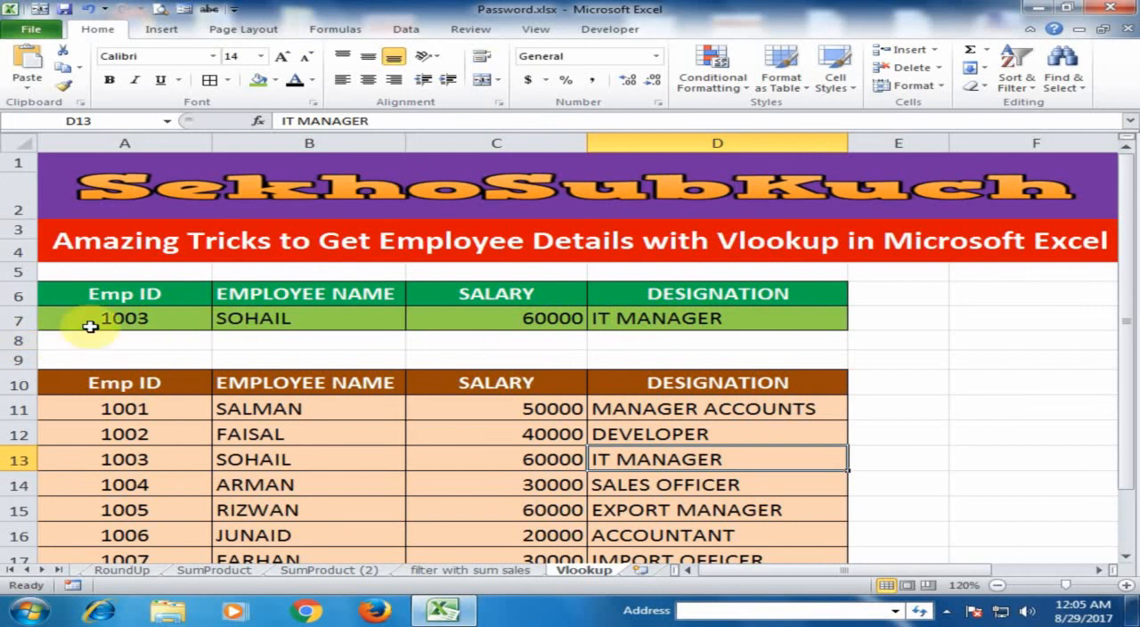
# - Test the lookup again by entering row 15's employee ID in A7
pyautogui.click(190, 326)
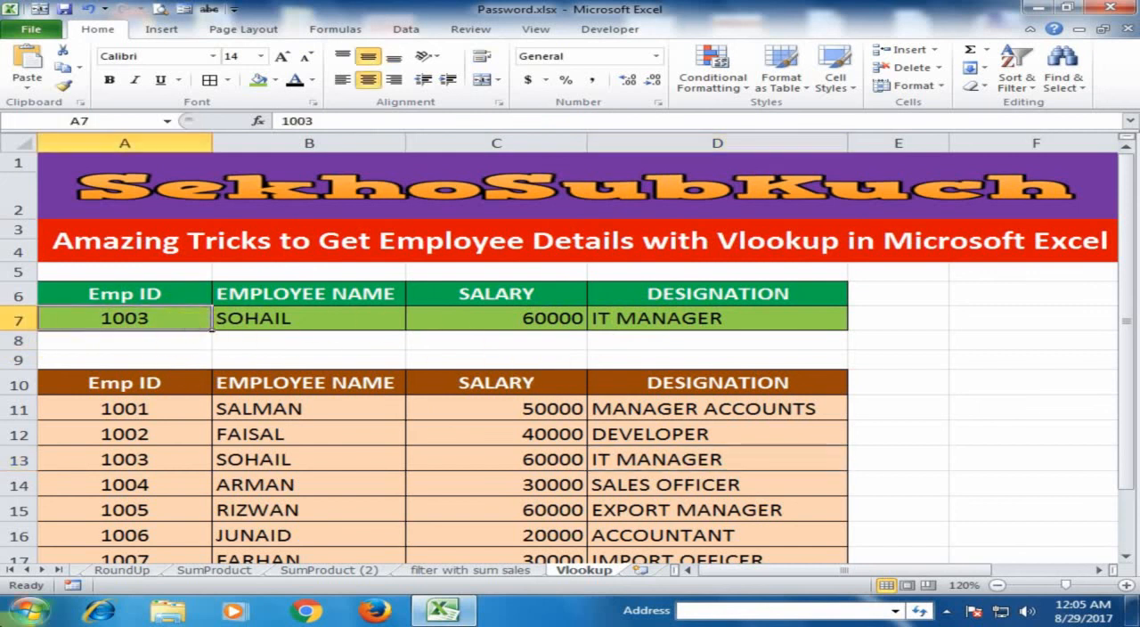
pyautogui.write('1')
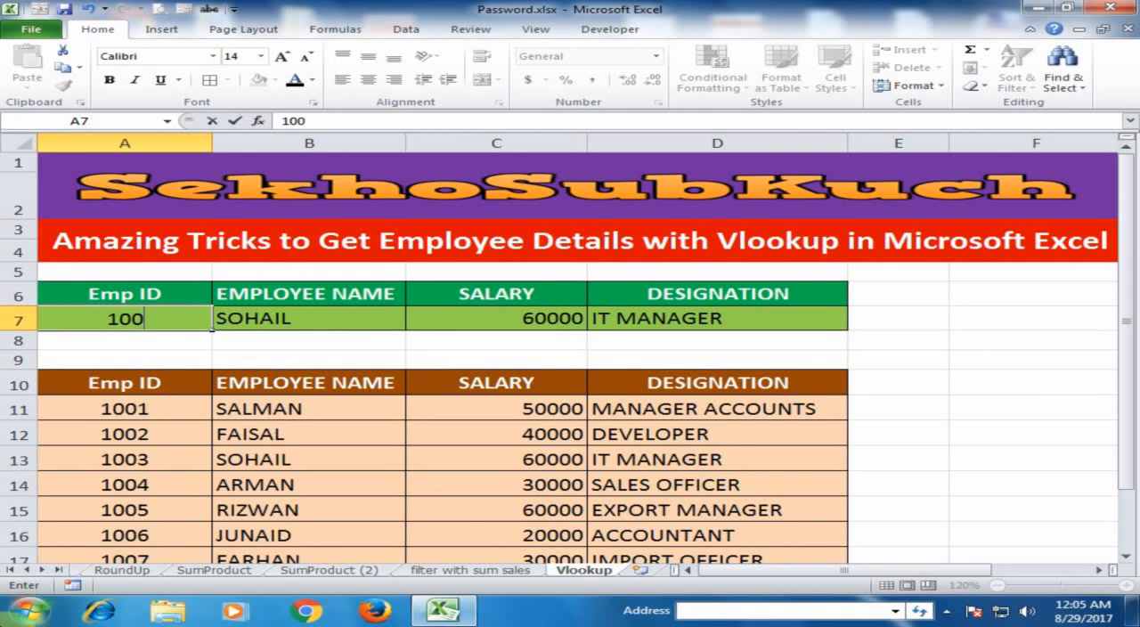
pyautogui.press('Return')
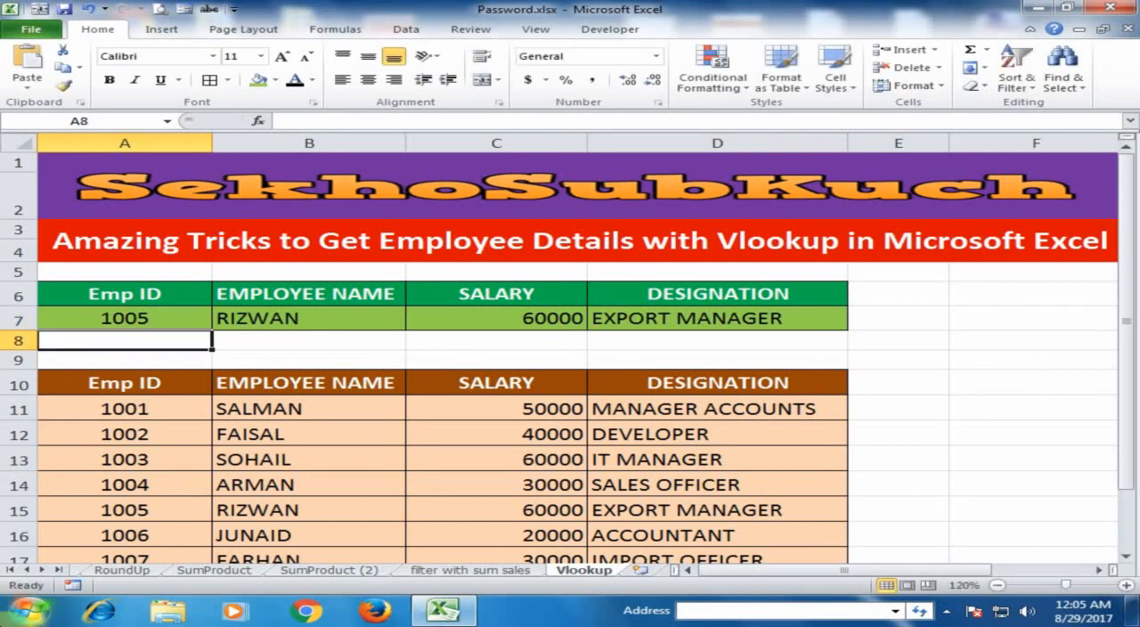